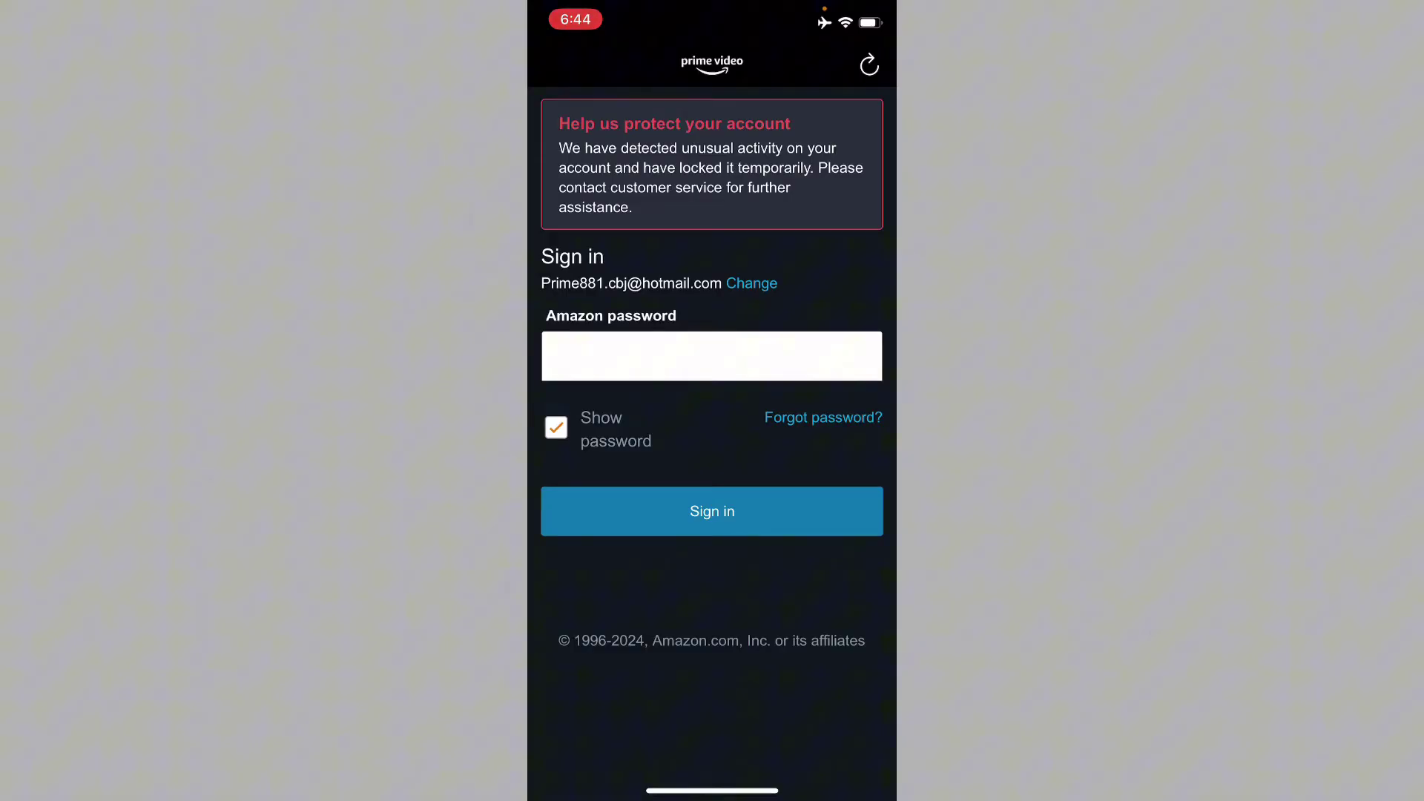
Step: Confirm in Settings > Wi-Fi that the phone is connected to Tenda_58BA08
{"action": "left_click_drag", "start_coordinate": [712, 790], "coordinate": [713, 446]}
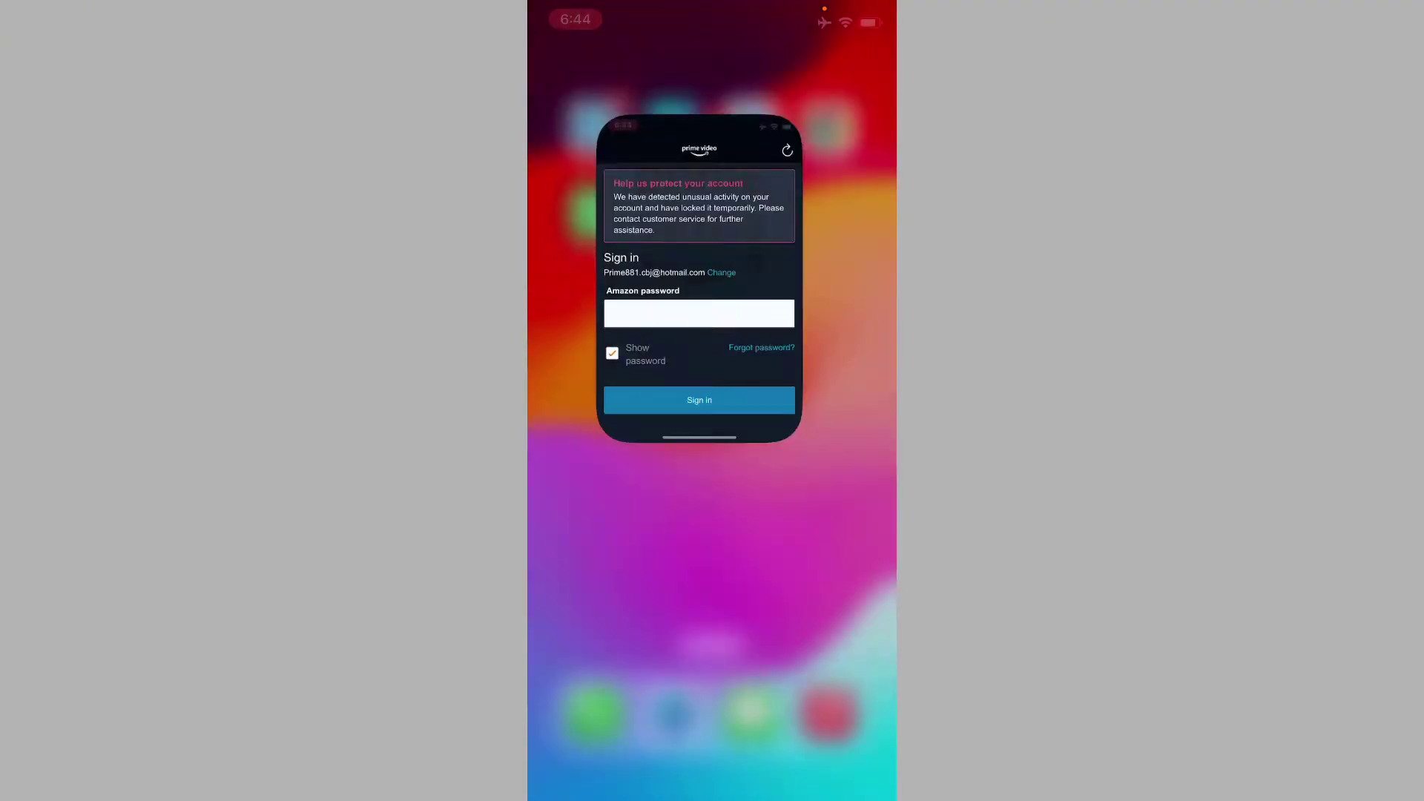
{"action": "left_click_drag", "start_coordinate": [580, 446], "coordinate": [868, 445]}
{"action": "left_click", "coordinate": [754, 570]}
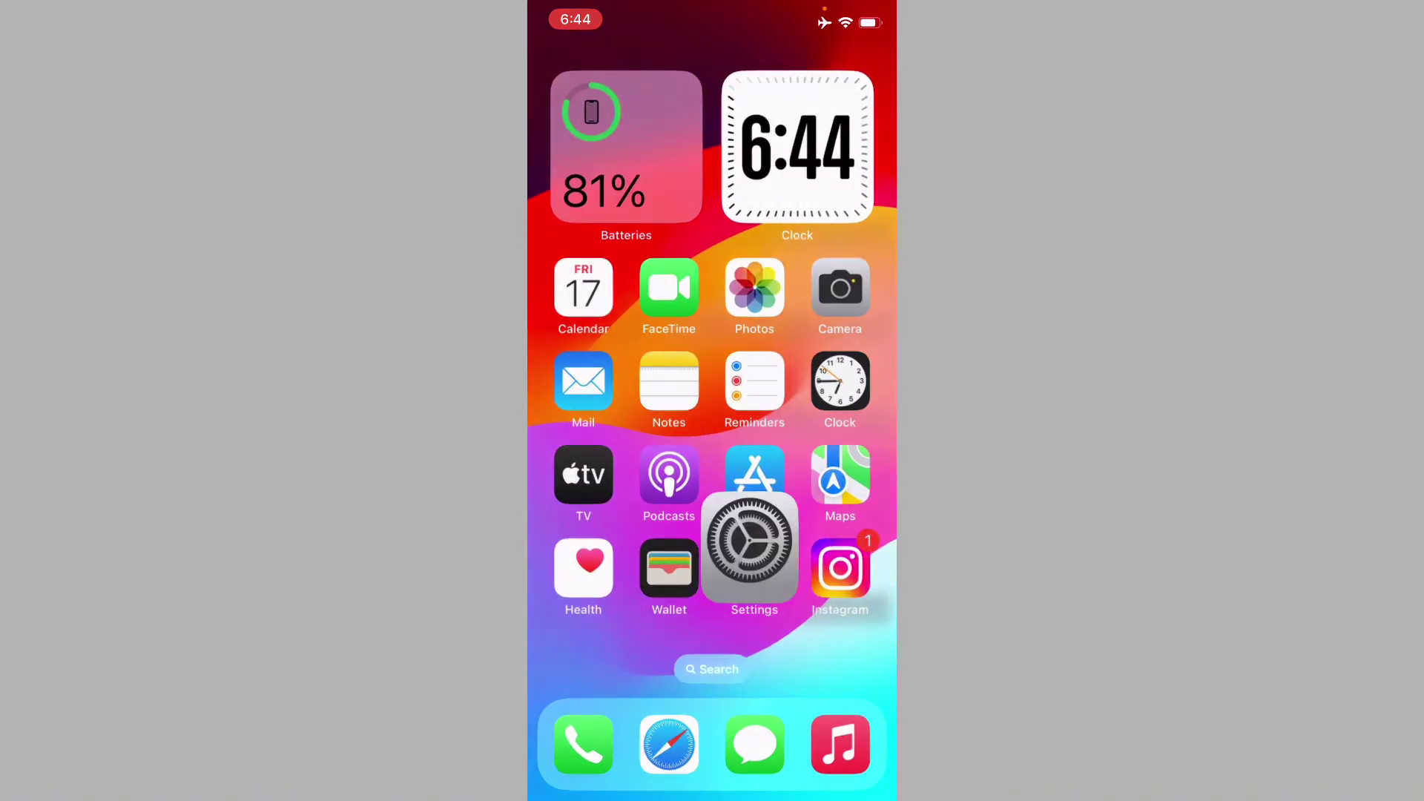
{"action": "left_click", "coordinate": [624, 343]}
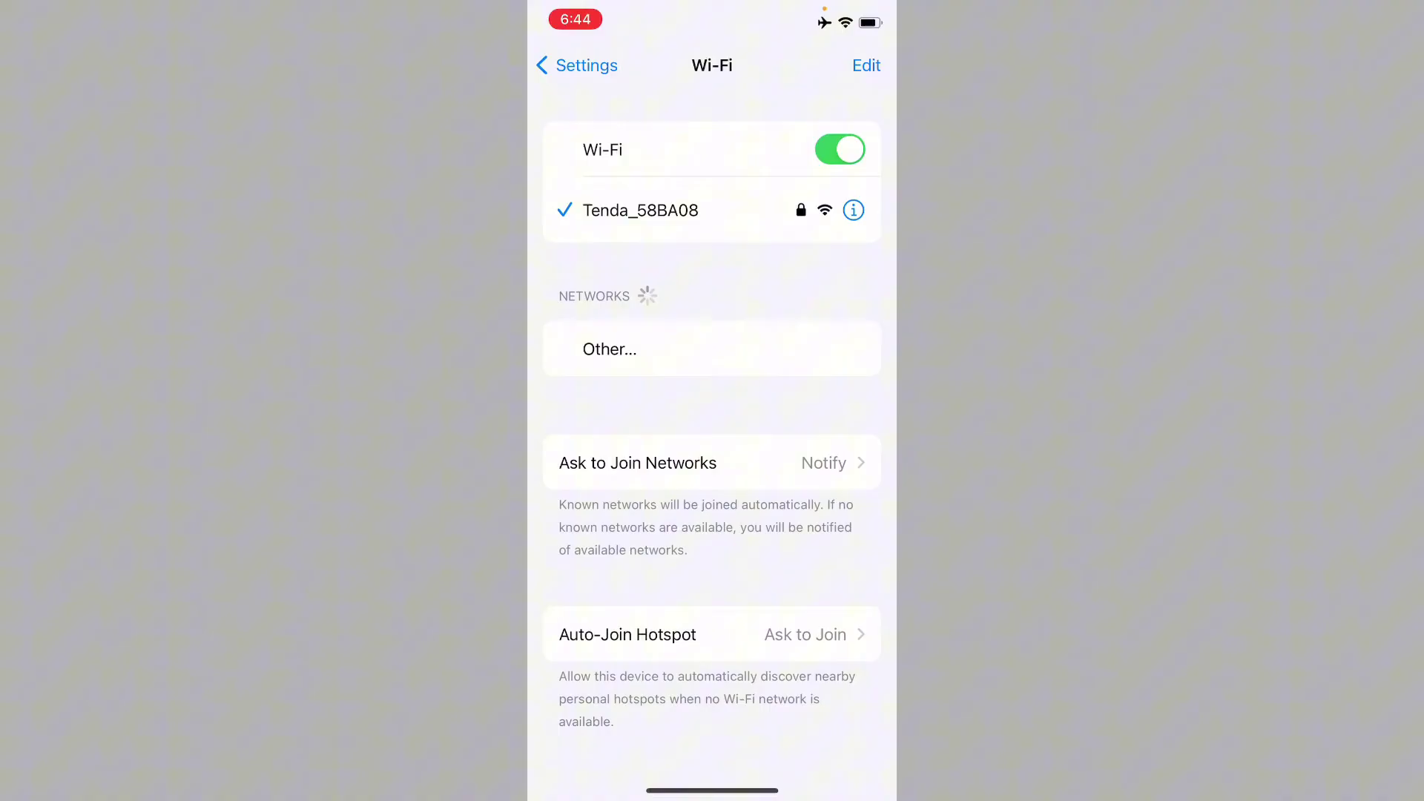
{"action": "left_click", "coordinate": [576, 64]}
{"action": "left_click_drag", "start_coordinate": [712, 790], "coordinate": [712, 468]}
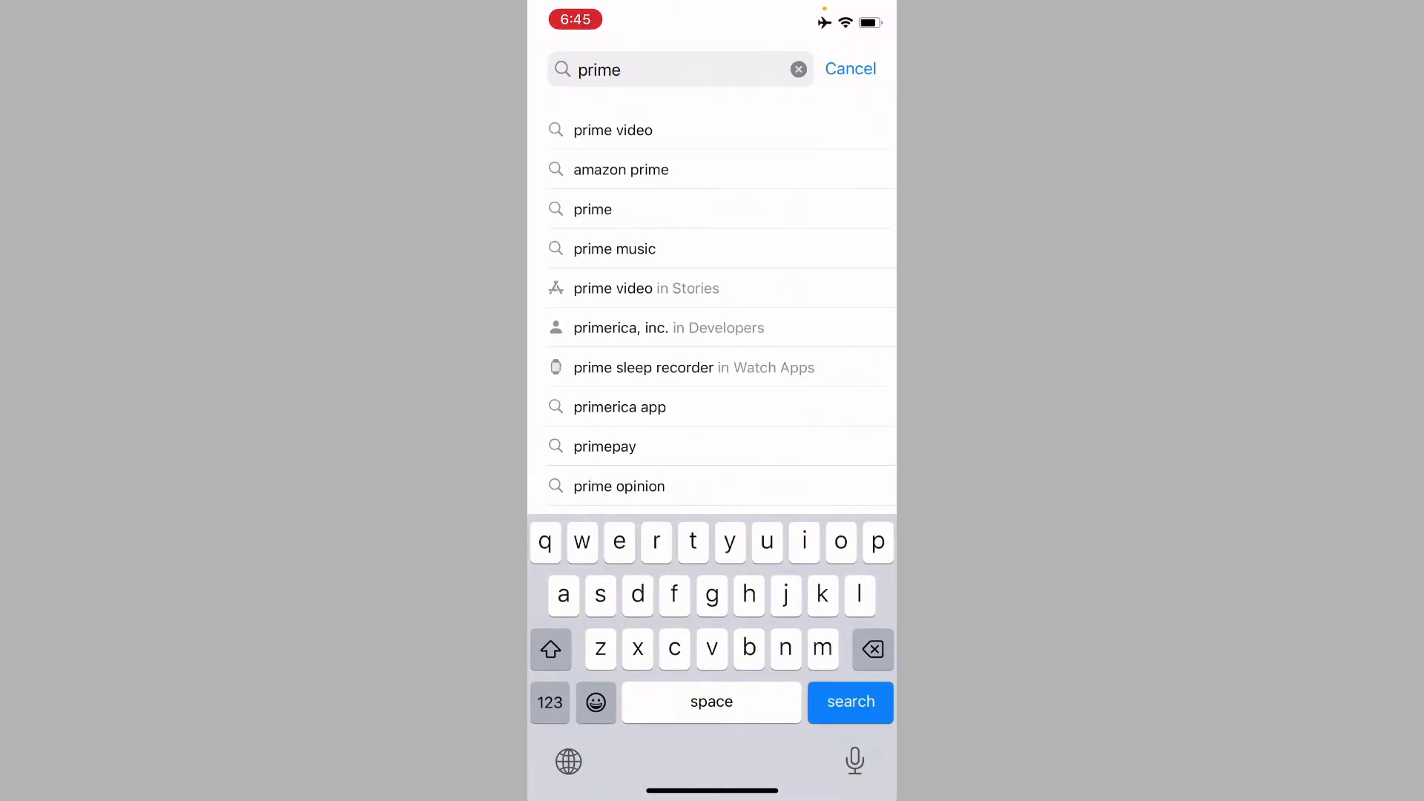
Step: Search the App Store for 'prime video' and start the Amazon Prime Video update
{"action": "left_click", "coordinate": [613, 130]}
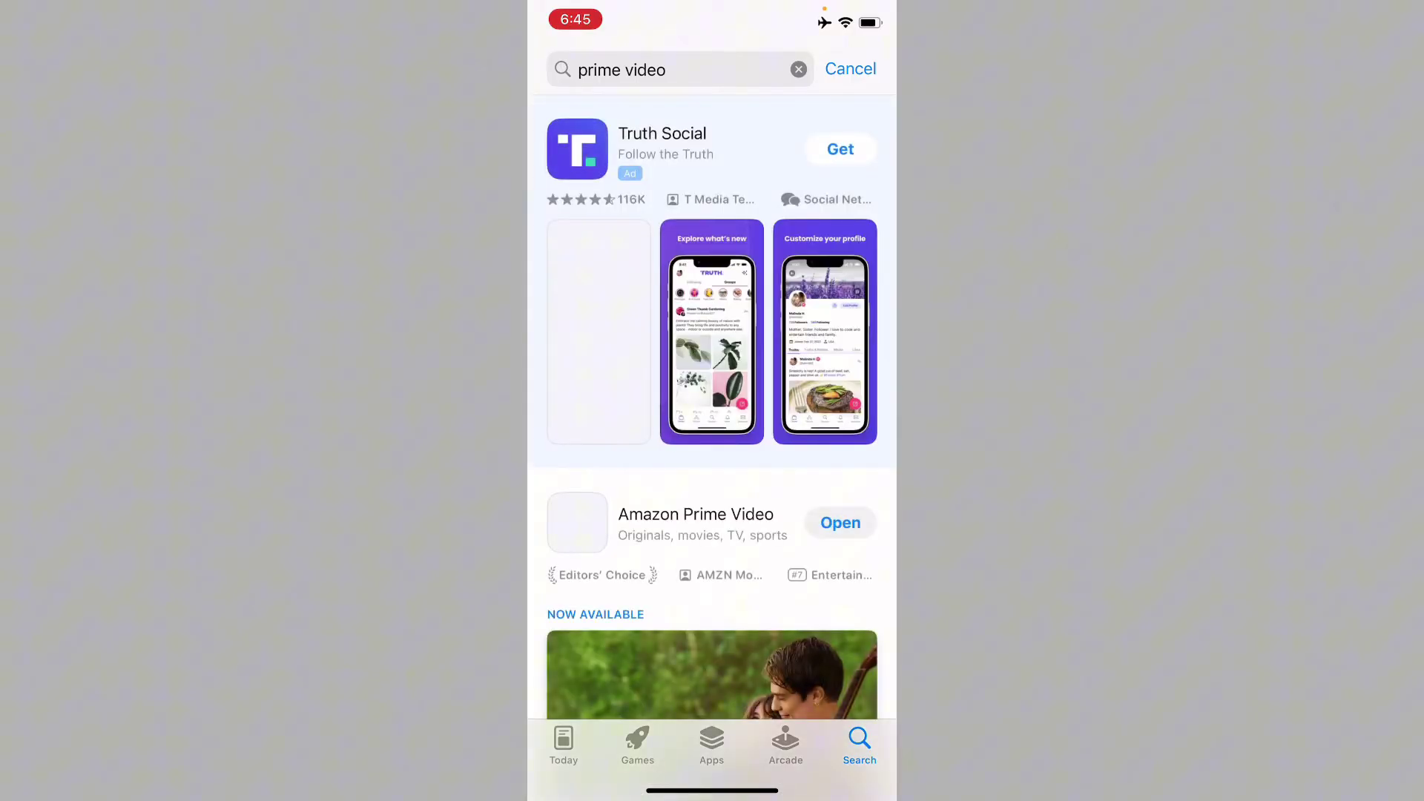
{"action": "left_click", "coordinate": [668, 521]}
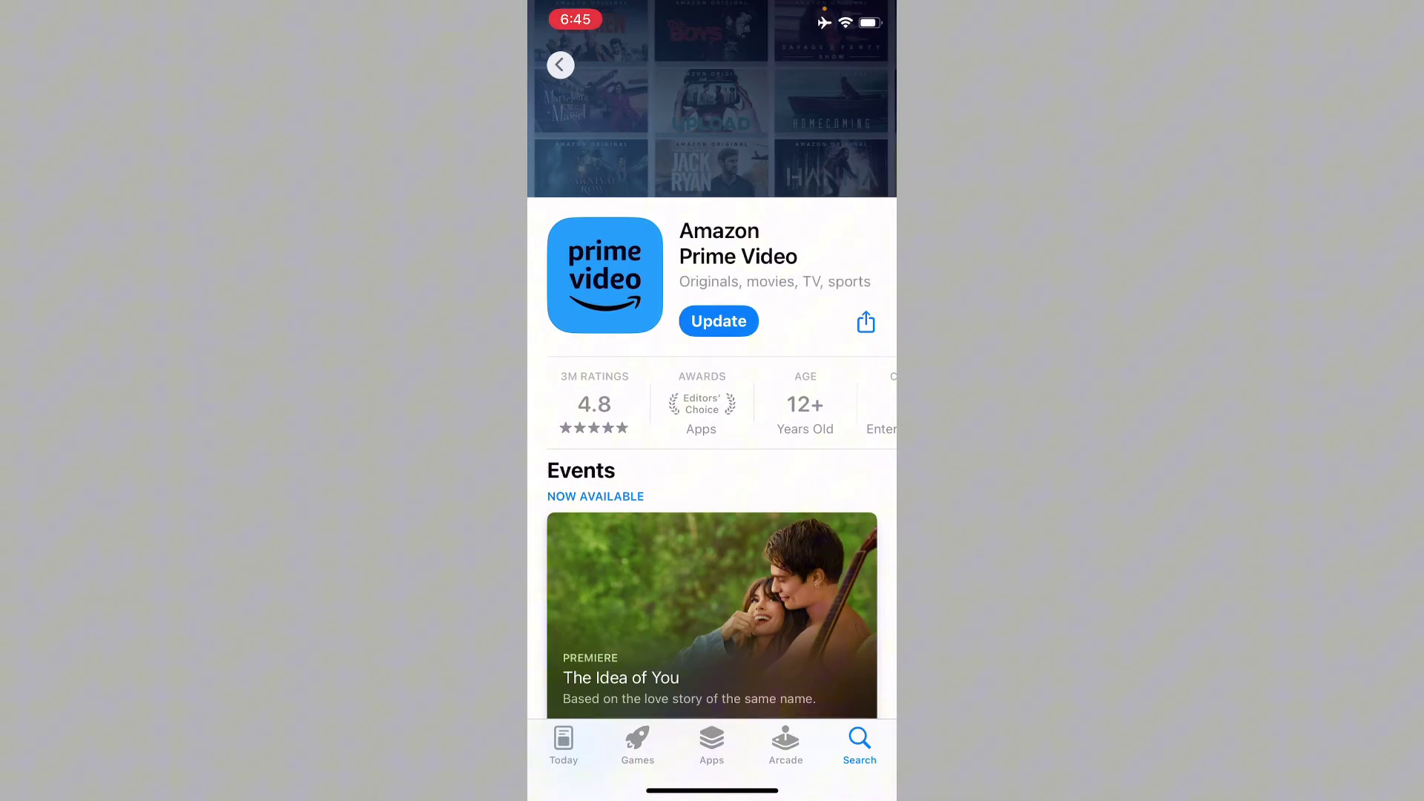
{"action": "left_click", "coordinate": [719, 321]}
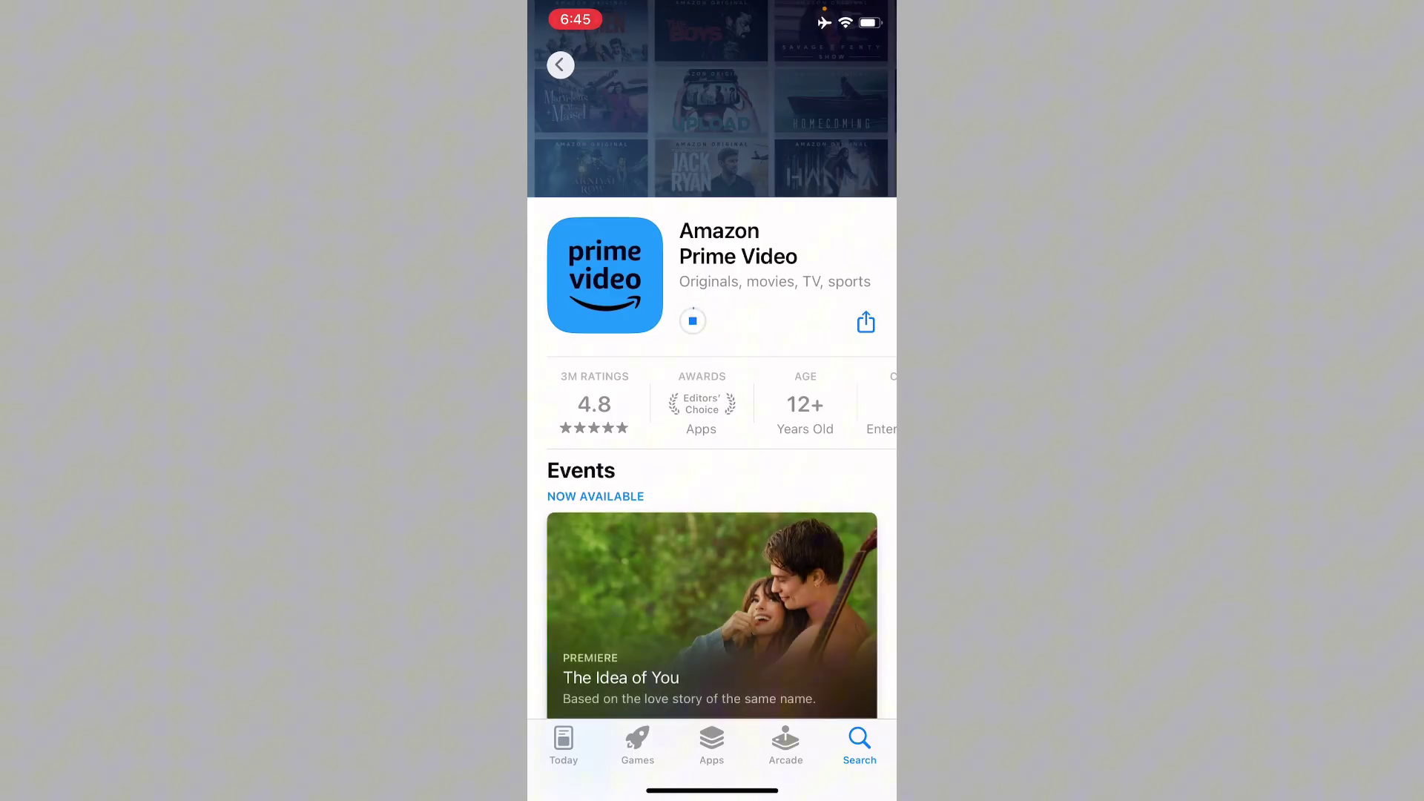
{"action": "left_click_drag", "start_coordinate": [713, 791], "coordinate": [712, 446]}
Step: Search Google in Safari for 'Amazon prime support'
{"action": "left_click_drag", "start_coordinate": [835, 389], "coordinate": [601, 391]}
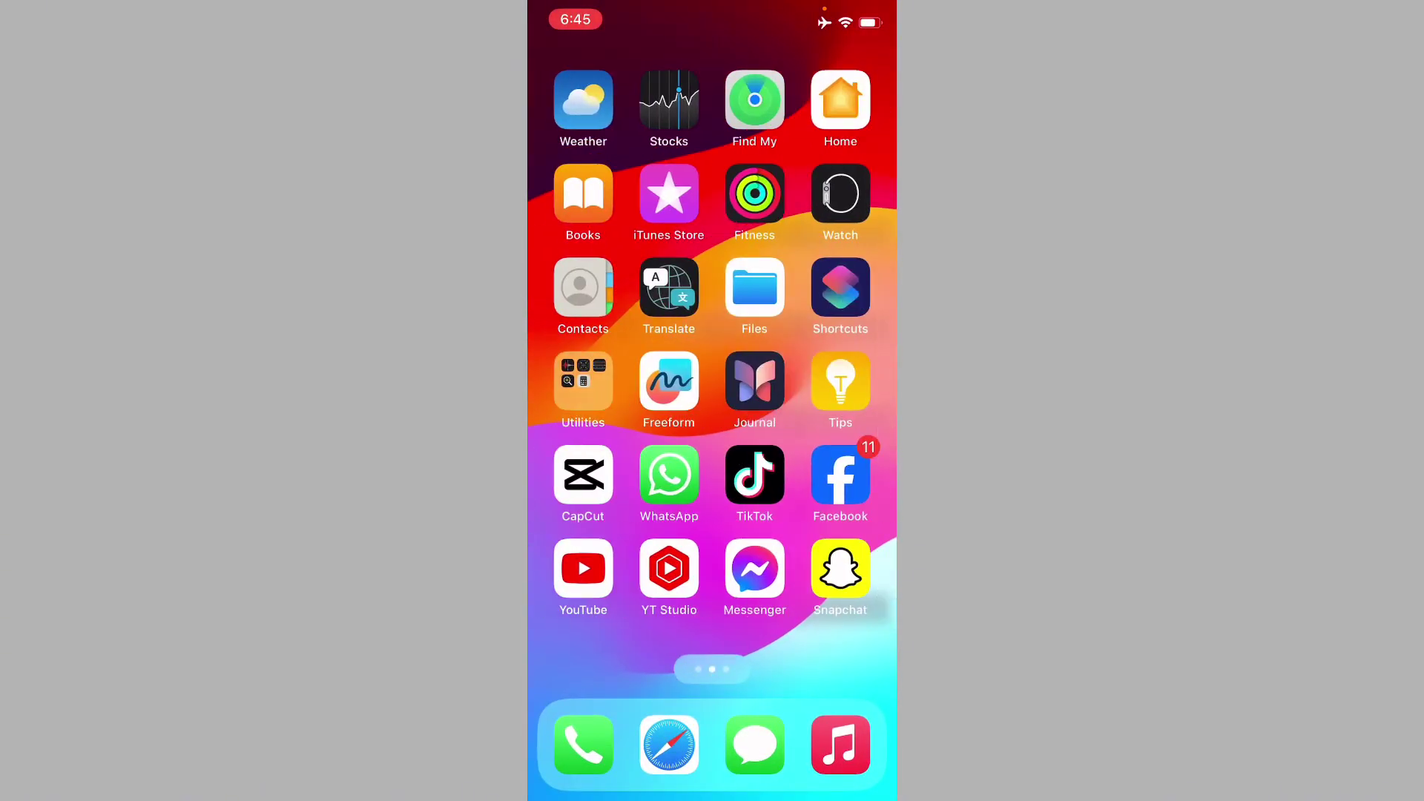
{"action": "left_click_drag", "start_coordinate": [835, 389], "coordinate": [601, 390]}
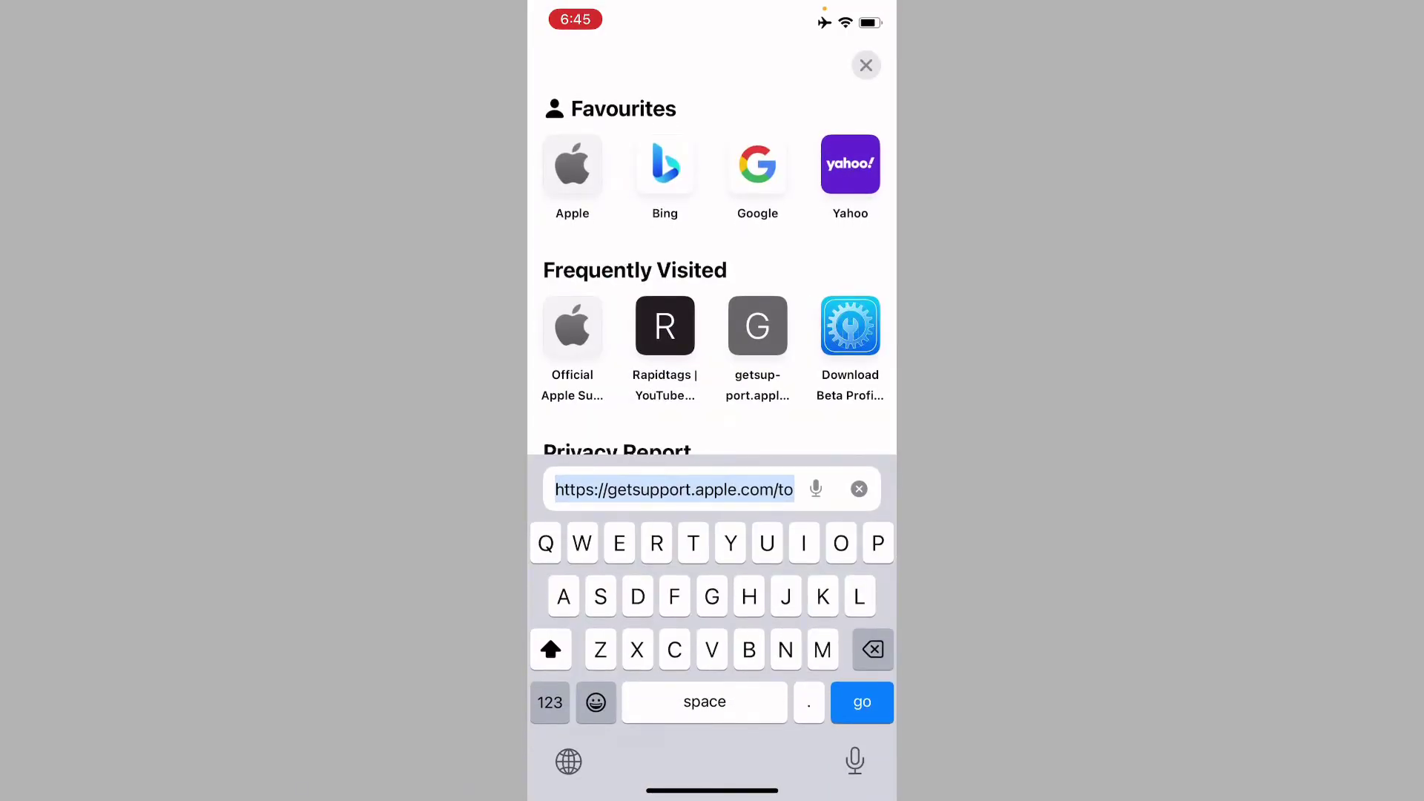
{"action": "type", "text": "Am"}
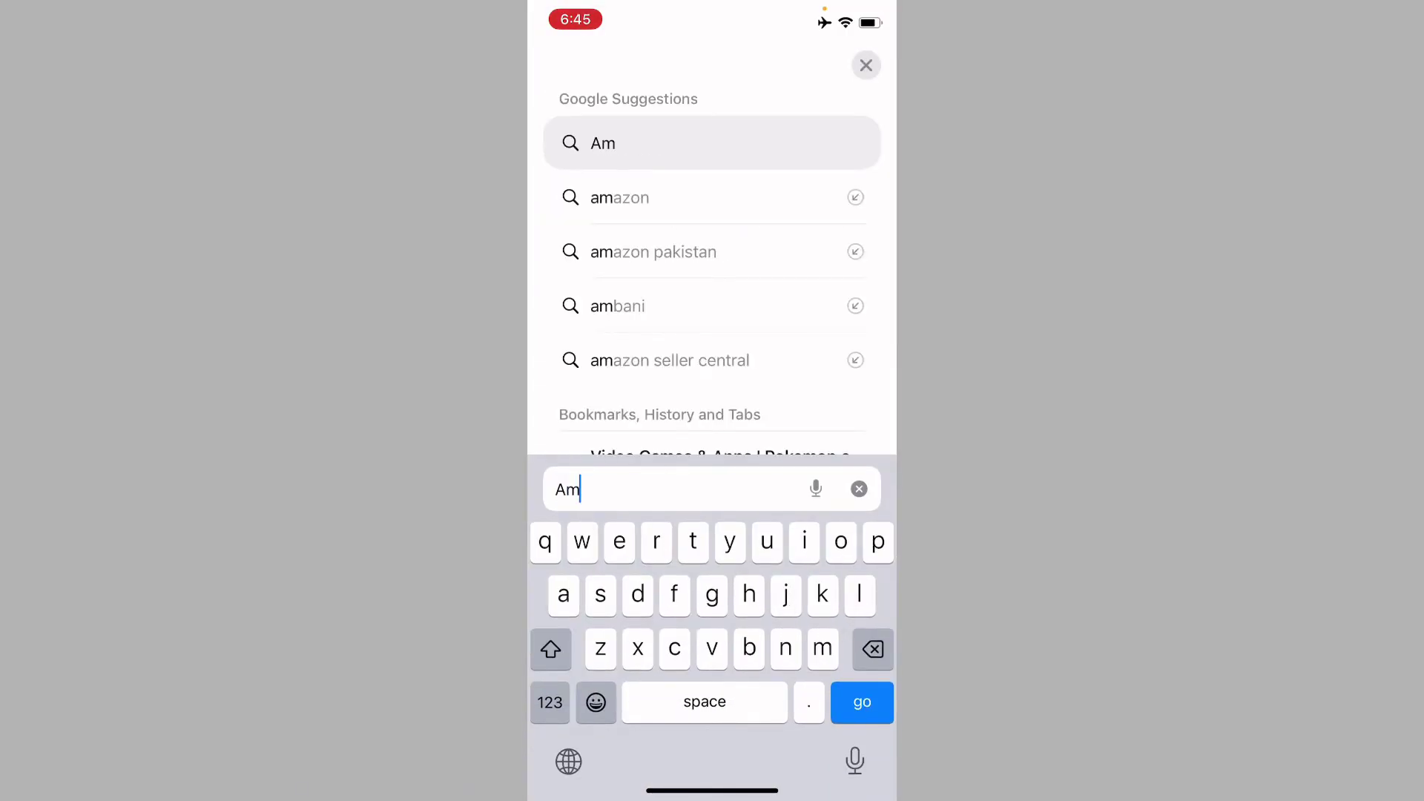
{"action": "type", "text": "azon "}
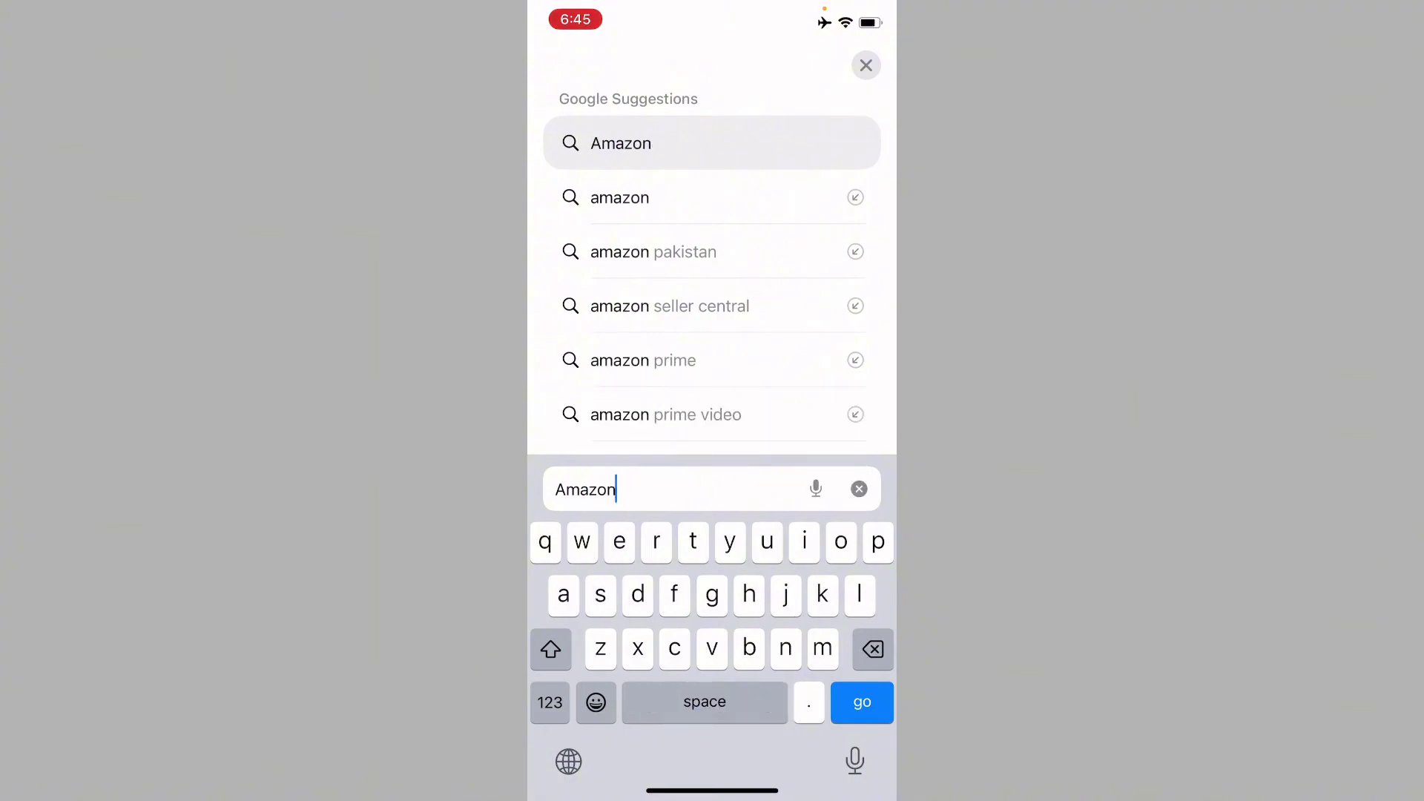
{"action": "type", "text": "prime "}
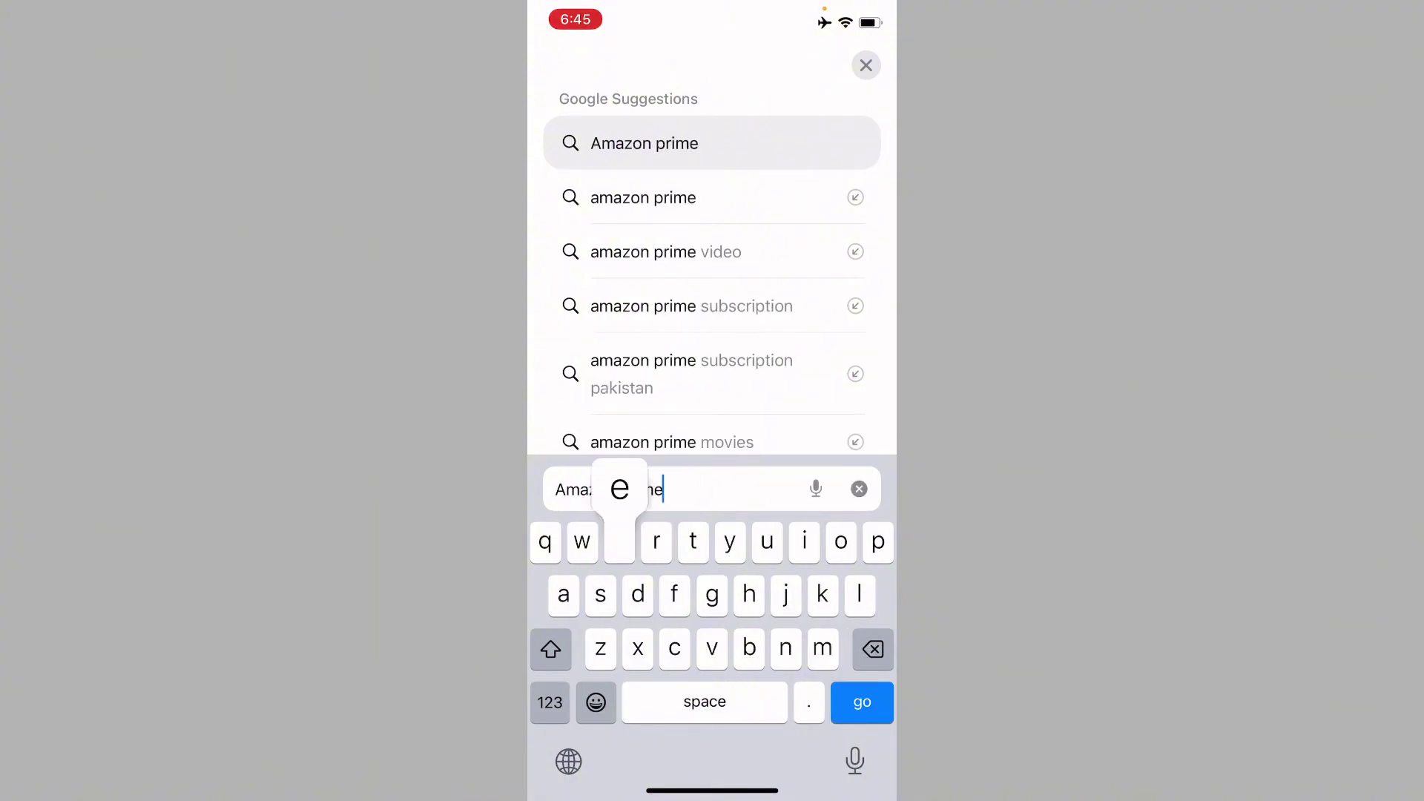
{"action": "type", "text": "su"}
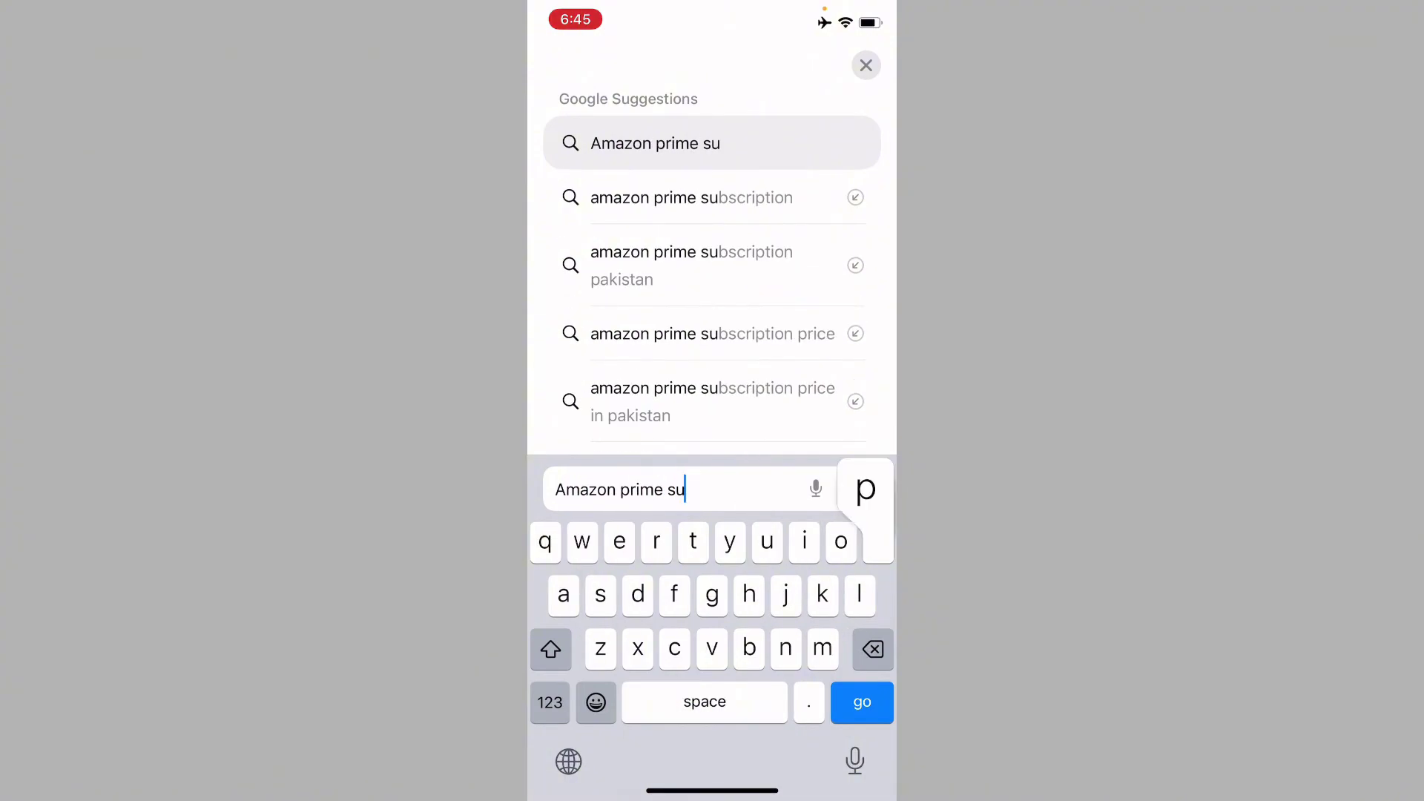
{"action": "type", "text": "pport"}
{"action": "key", "text": "Return"}
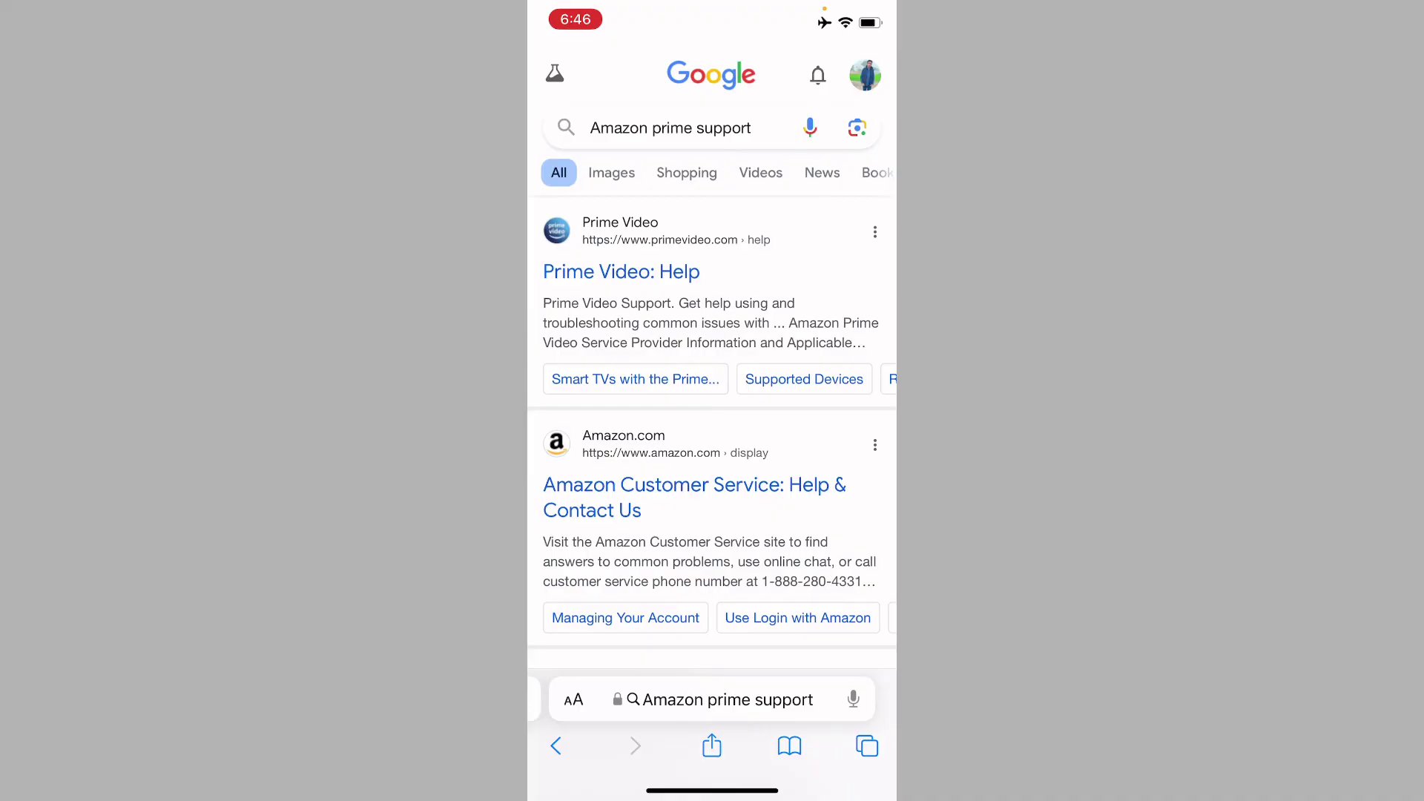
{"action": "scroll", "coordinate": [712, 409], "scroll_direction": "down", "scroll_amount": 3}
{"action": "scroll", "coordinate": [712, 409], "scroll_direction": "up", "scroll_amount": 3}
Step: Open the 'Prime Video: Help' result and follow Contact Us to Amazon sign-in
{"action": "left_click", "coordinate": [621, 271]}
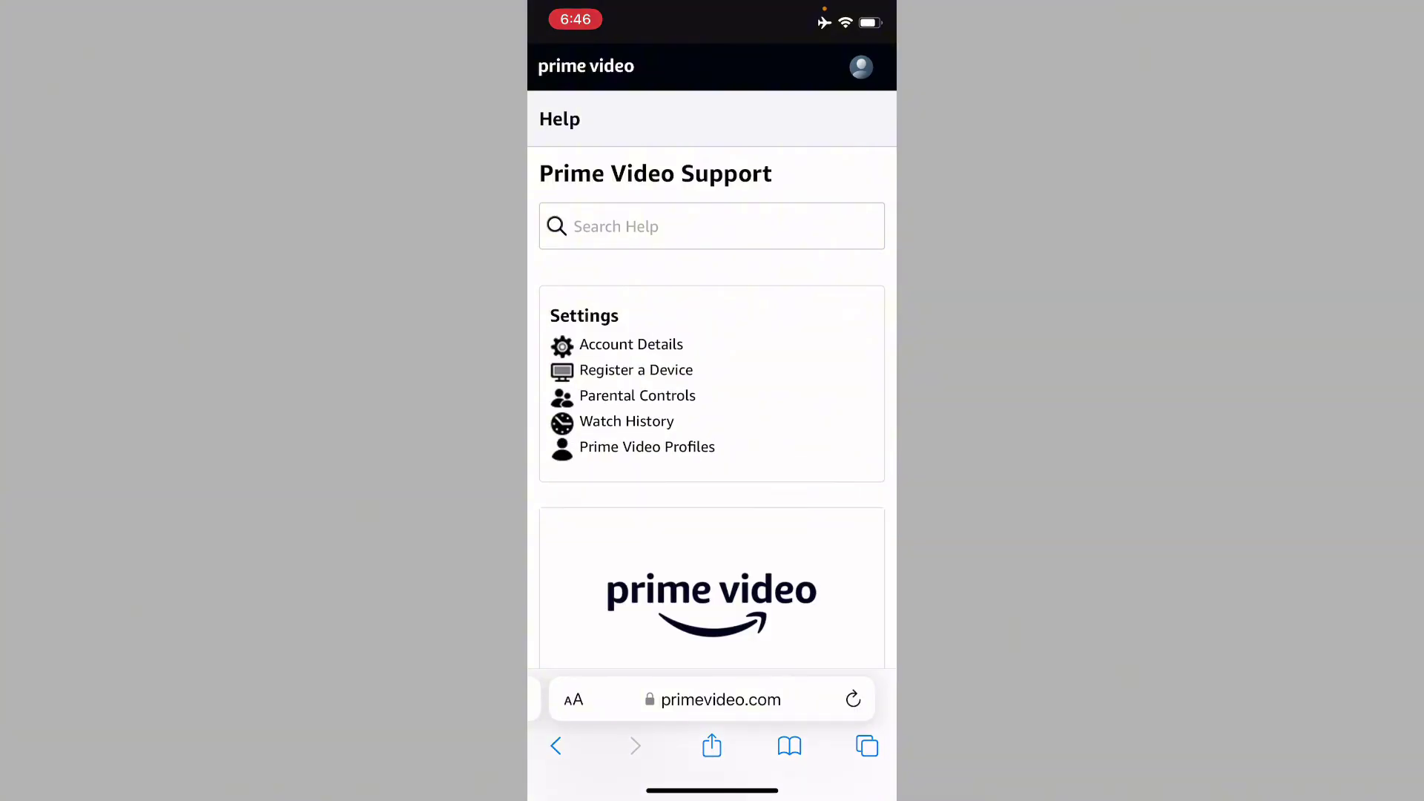
{"action": "scroll", "coordinate": [713, 445], "scroll_direction": "down", "scroll_amount": 10}
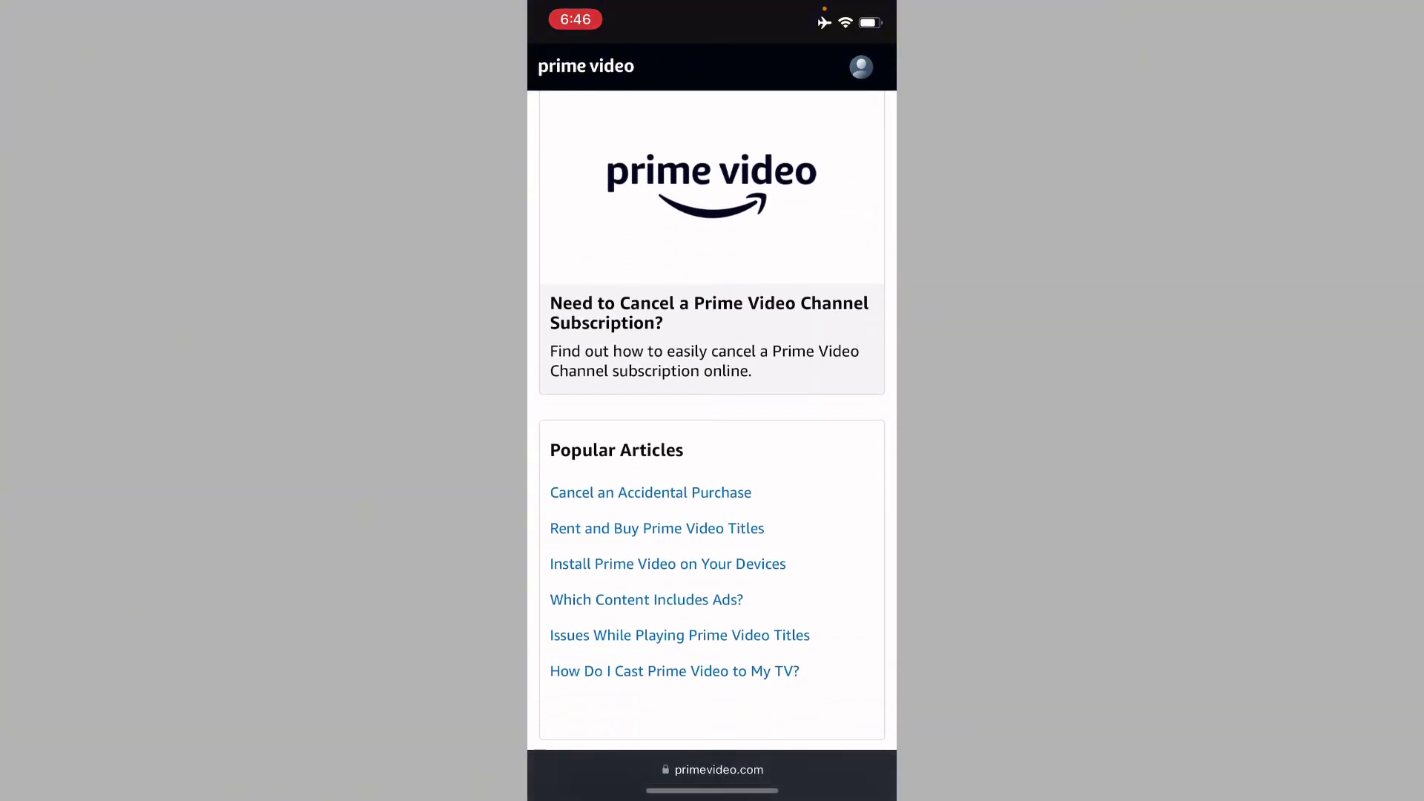
{"action": "scroll", "coordinate": [712, 445], "scroll_direction": "down", "scroll_amount": 10}
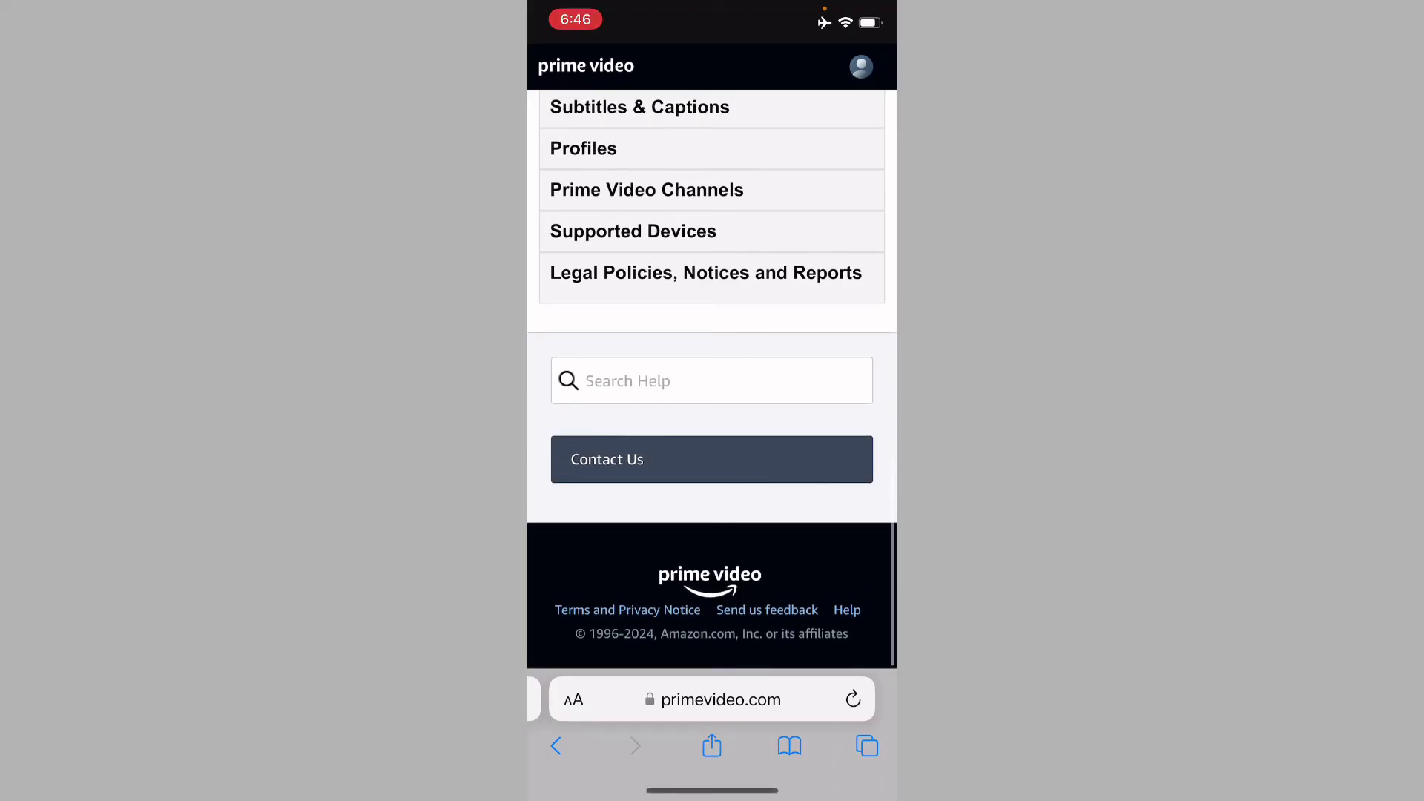
{"action": "left_click", "coordinate": [713, 460]}
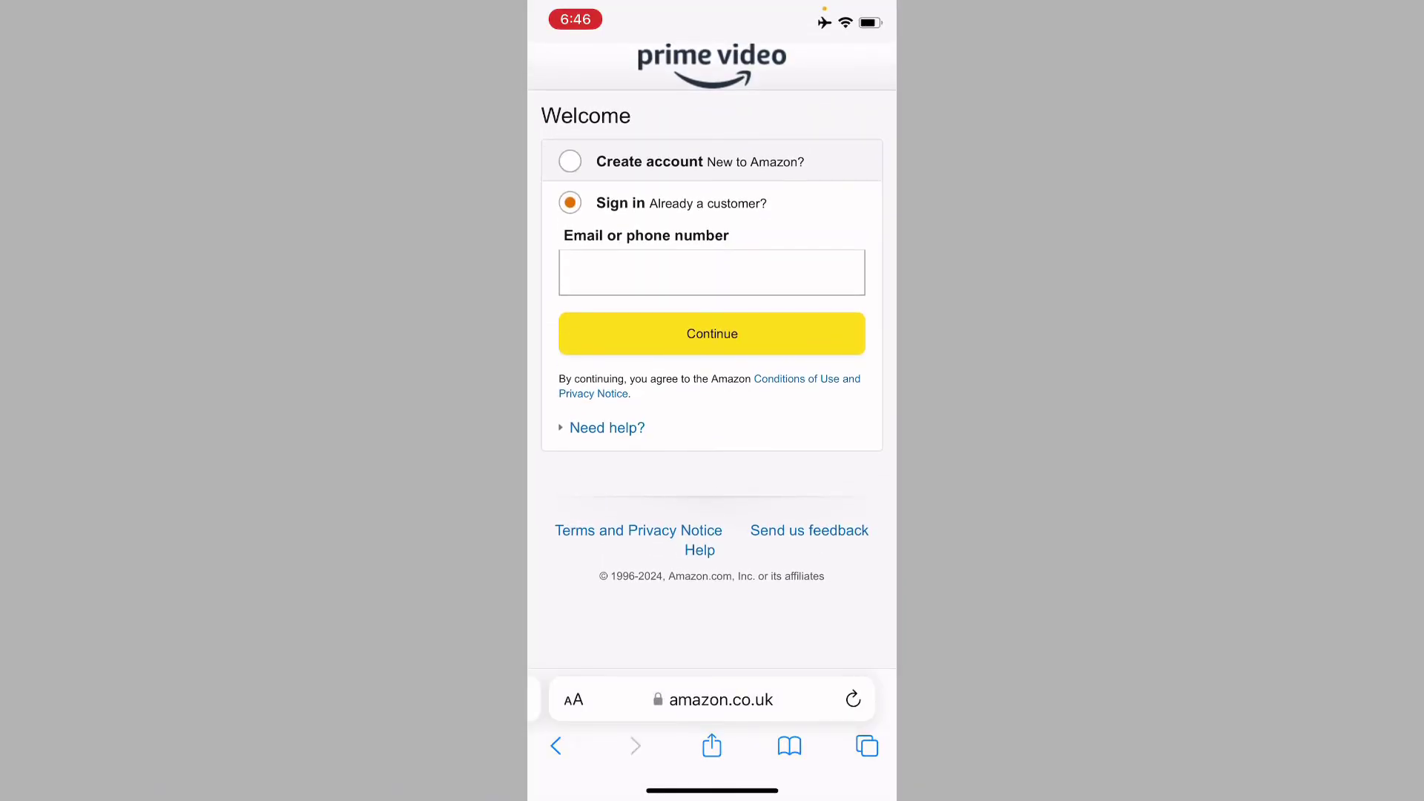
Step: Activate the Email or phone number field on the Amazon sign-in page
{"action": "left_click", "coordinate": [712, 272]}
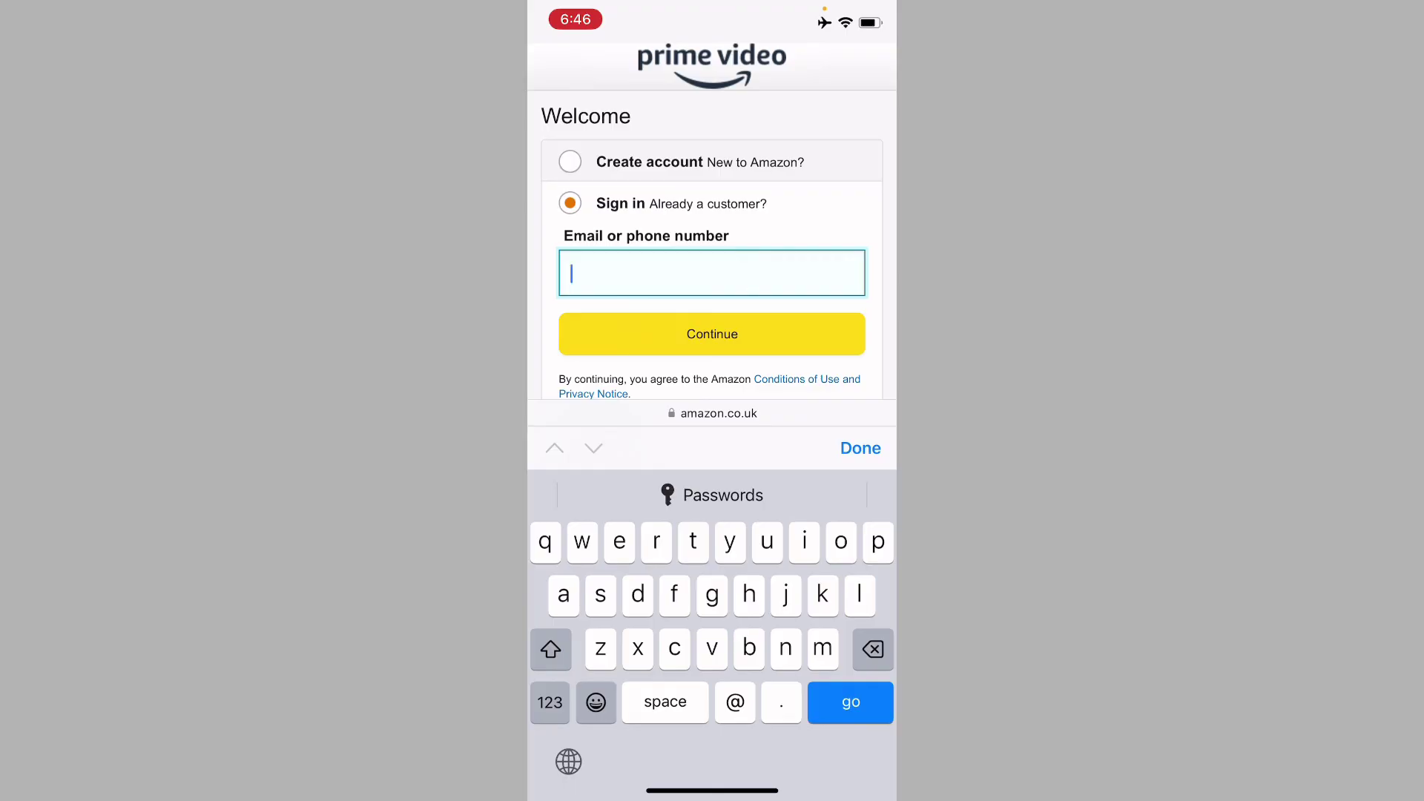
Step: Close Safari and return to the first home page with the Batteries and Clock widgets
{"action": "left_click_drag", "start_coordinate": [712, 791], "coordinate": [713, 445]}
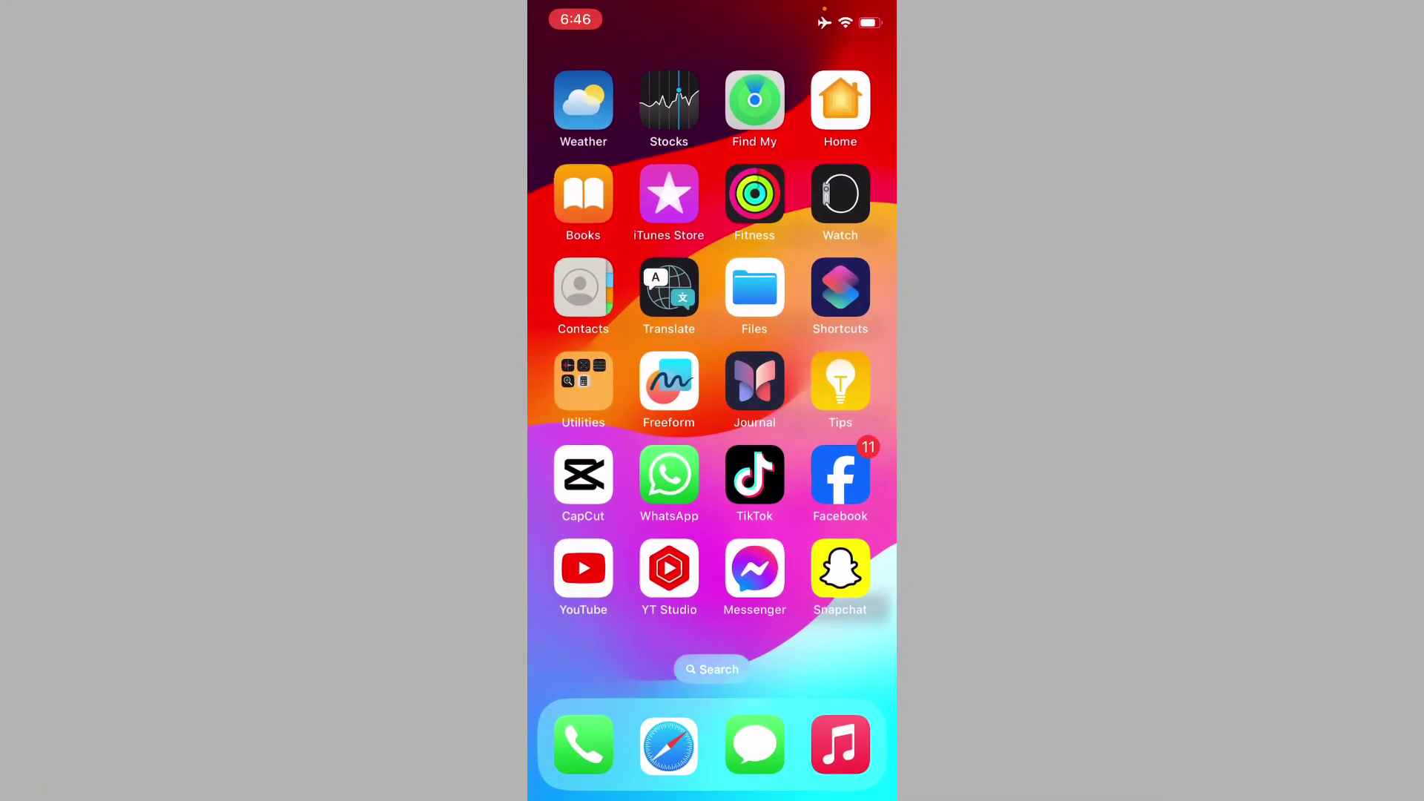
{"action": "mouse_move", "coordinate": [823, 446]}
{"action": "left_mouse_down"}
{"action": "mouse_move", "coordinate": [602, 446]}
{"action": "mouse_move", "coordinate": [823, 446]}
{"action": "left_mouse_up"}
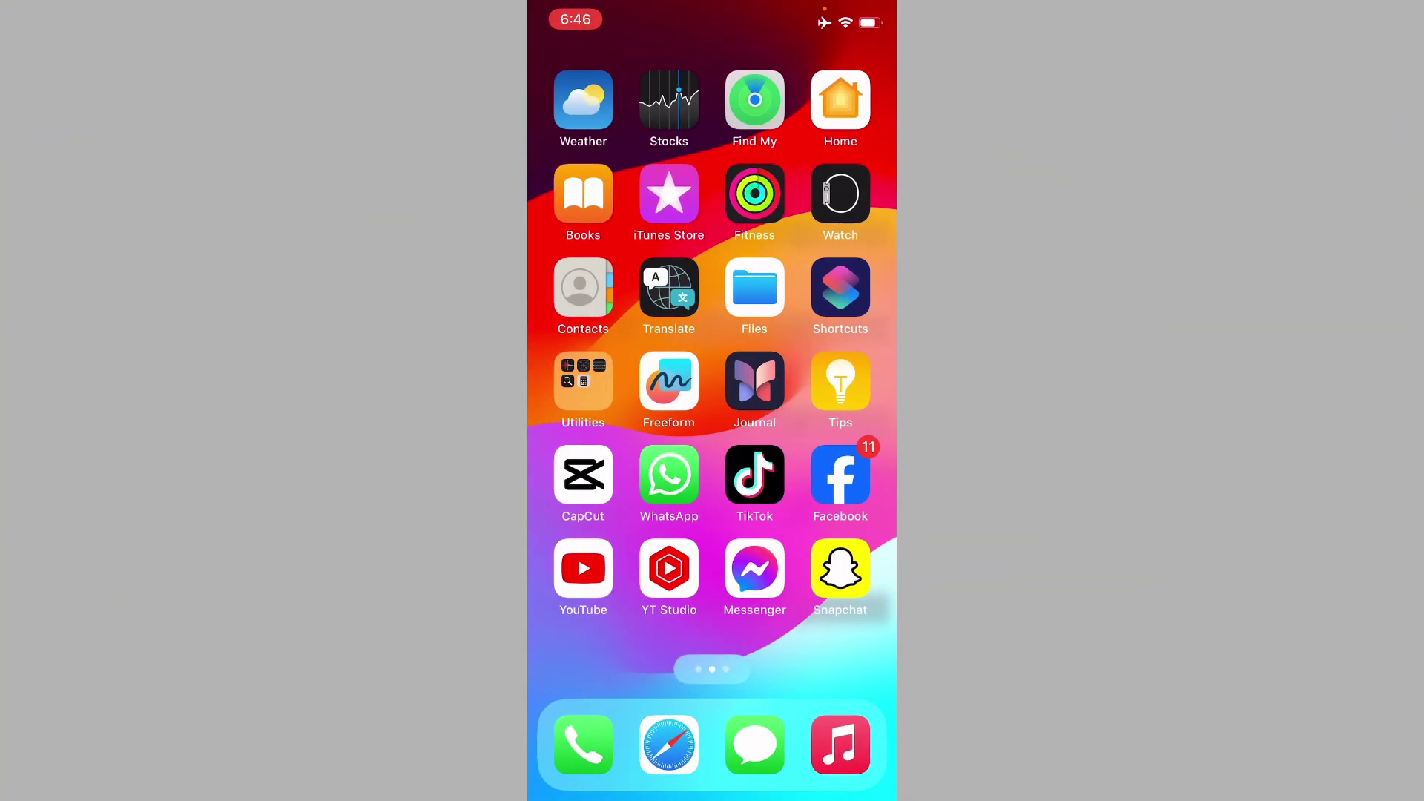
{"action": "left_click_drag", "start_coordinate": [602, 445], "coordinate": [825, 445]}
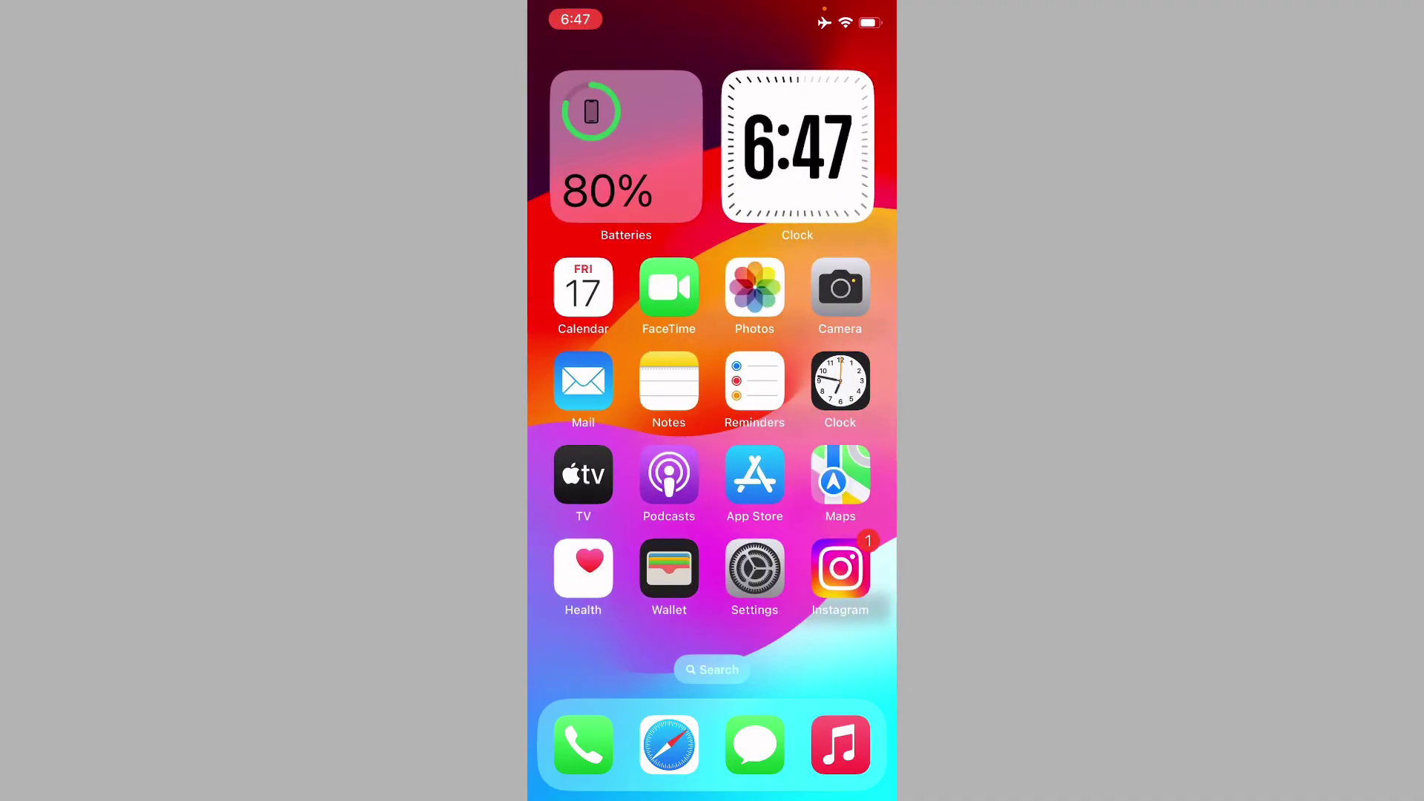